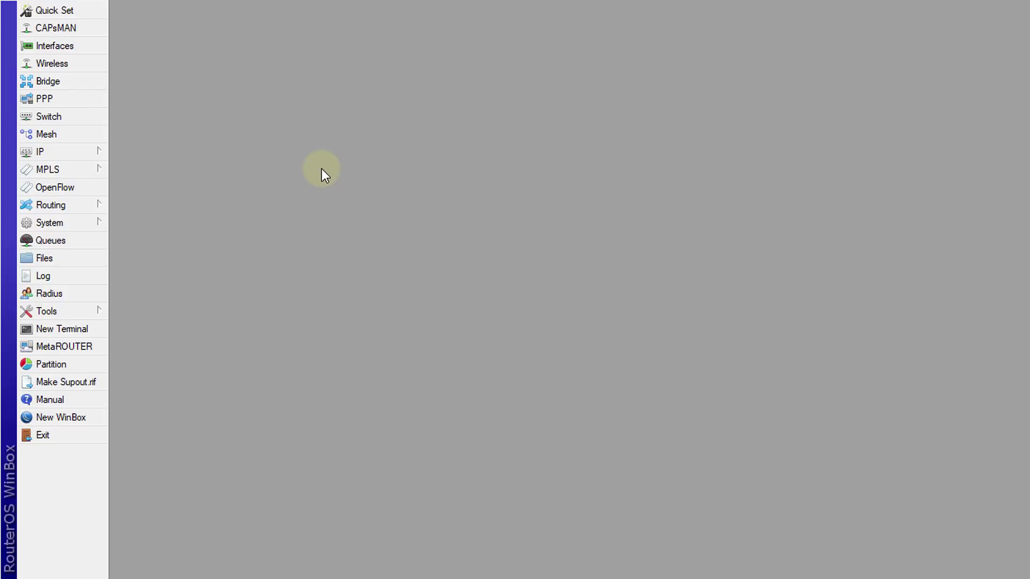
- Open the DHCP Server window from the IP menu to list the 192.168.90.0/24 network
left_click(70, 153)
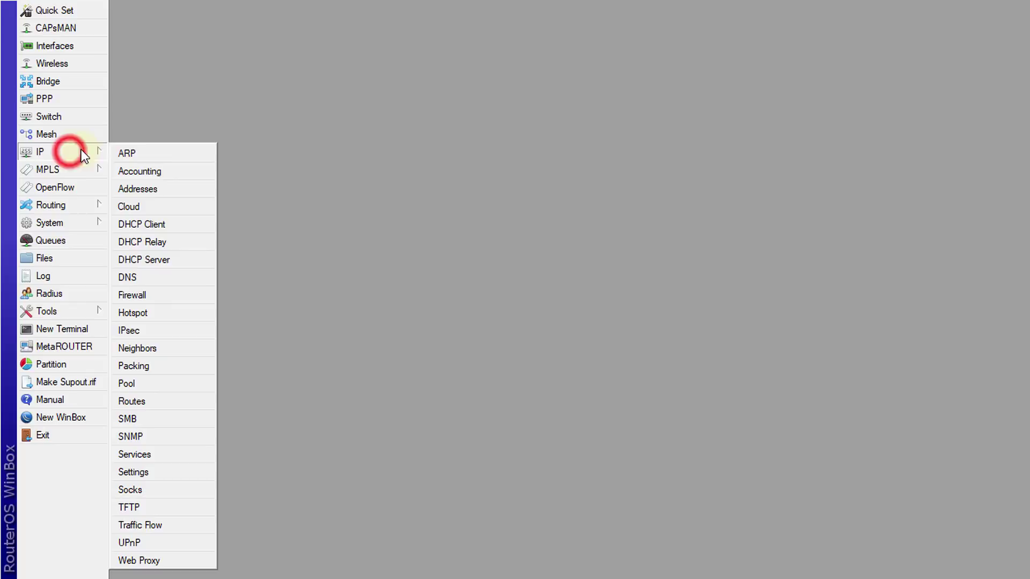
left_click(175, 257)
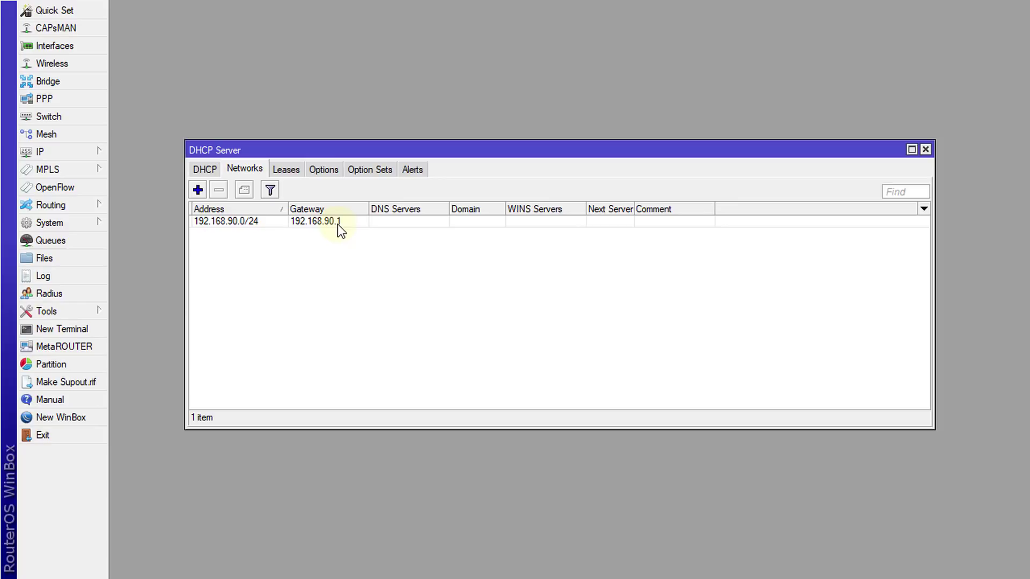
- Edit the 192.168.90.0/24 DHCP network to use DNS server 8.8.8.8, then apply and confirm
left_click(391, 220)
double_click(392, 220)
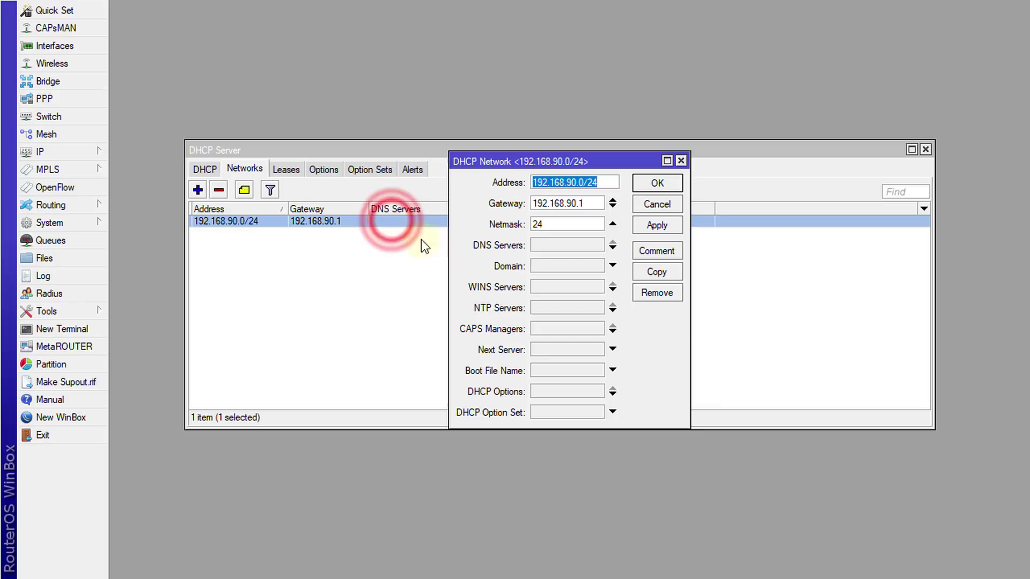
left_click(546, 242)
type("8.8.8.8")
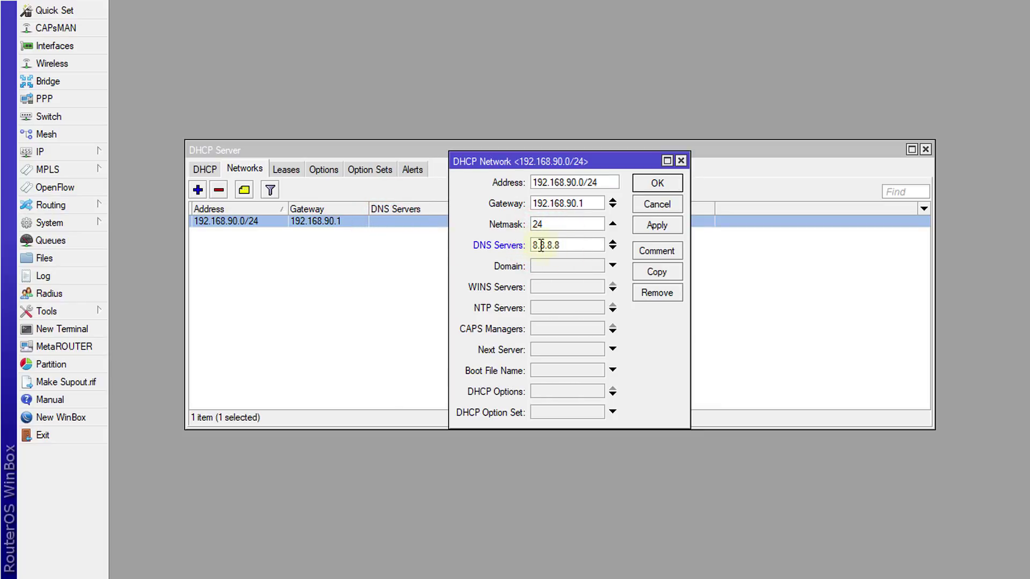
left_click(653, 227)
left_click(641, 185)
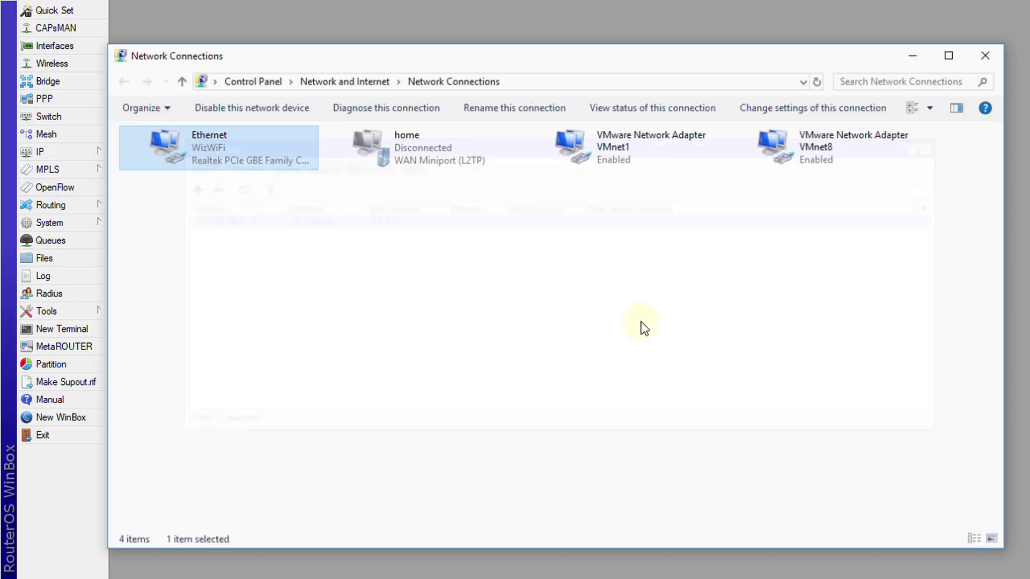
- Inspect the Ethernet adapter's IPv4 DNS settings, then cancel both dialogs without saving
double_click(230, 137)
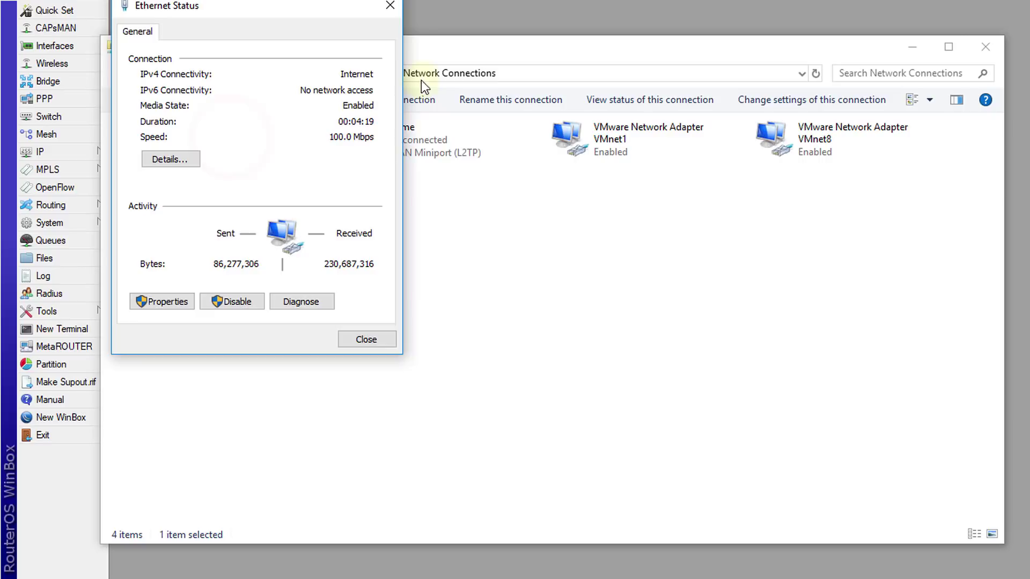
left_click(156, 304)
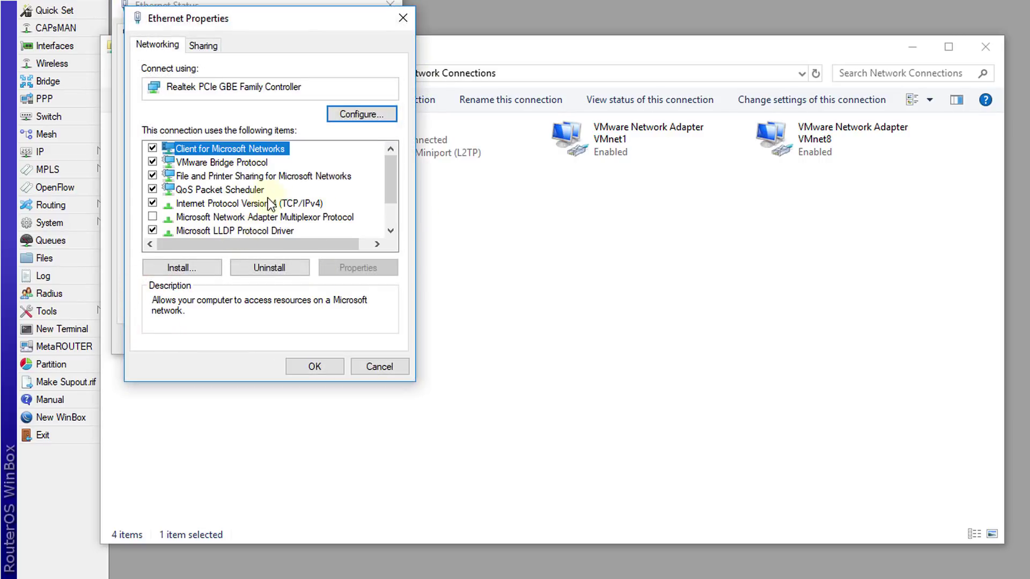
double_click(244, 202)
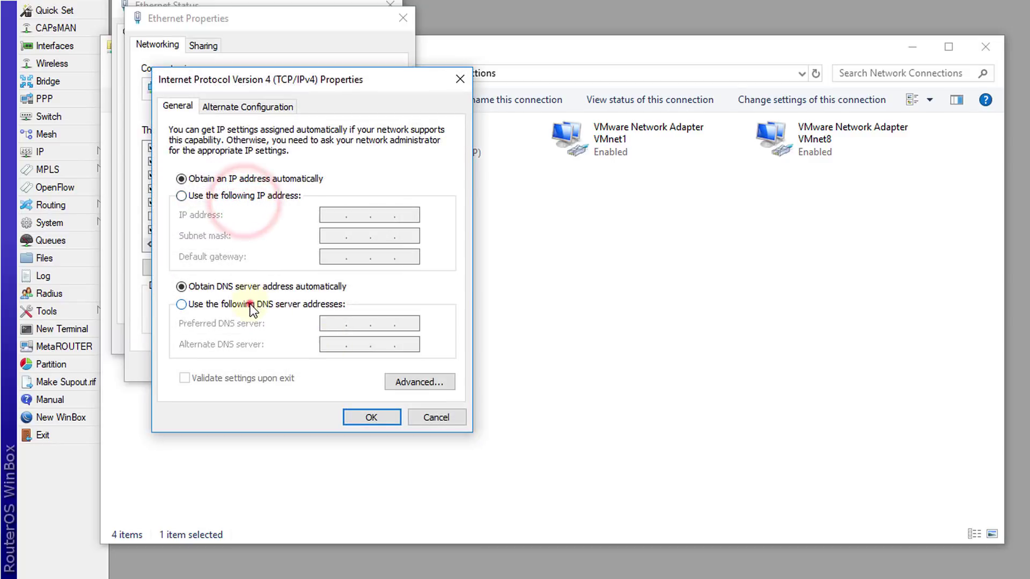
left_click(249, 303)
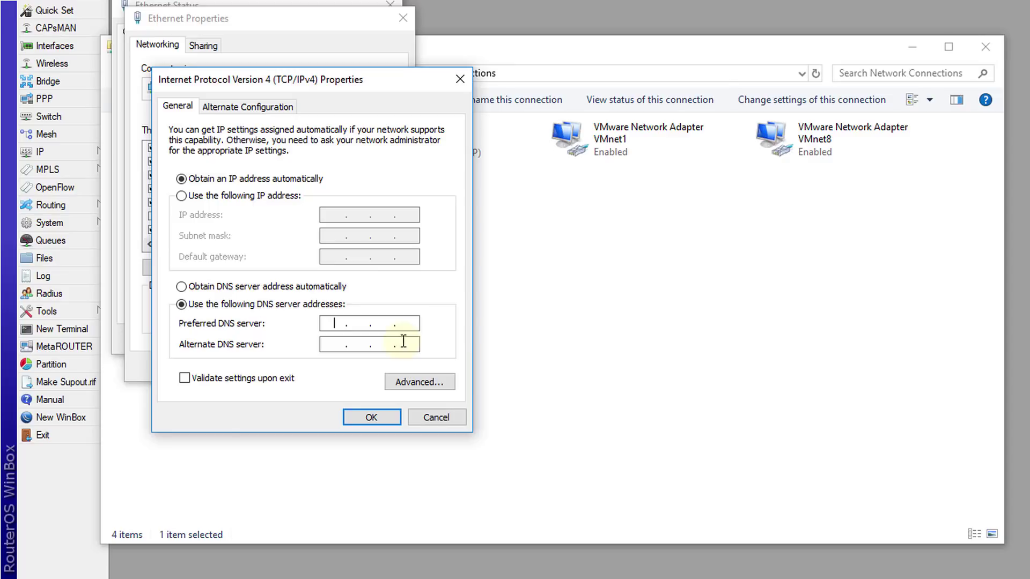
left_click(438, 417)
left_click(370, 368)
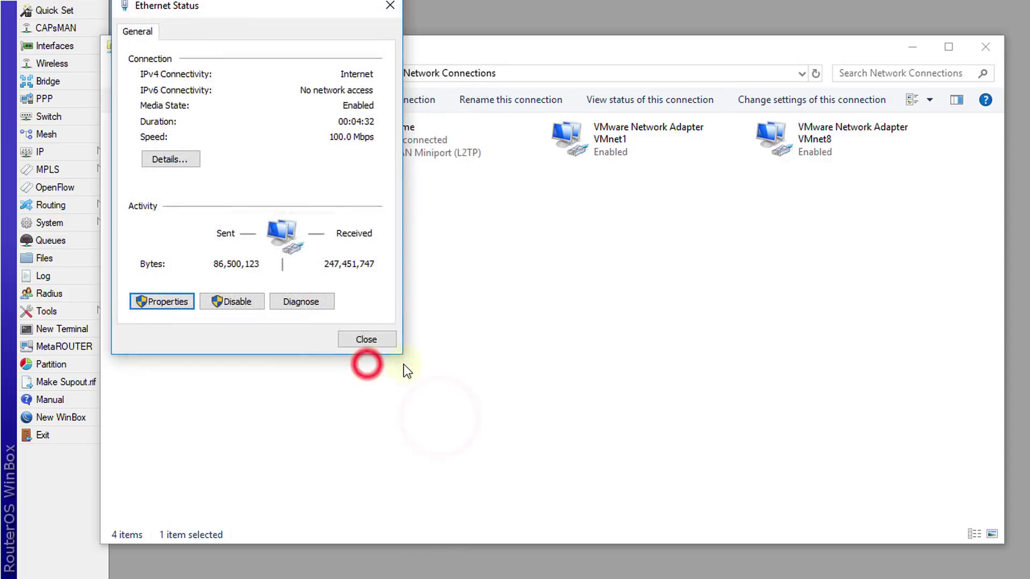
- Close Ethernet Status and the DHCP Server window, then show the Firewall's NAT rules
left_click(370, 341)
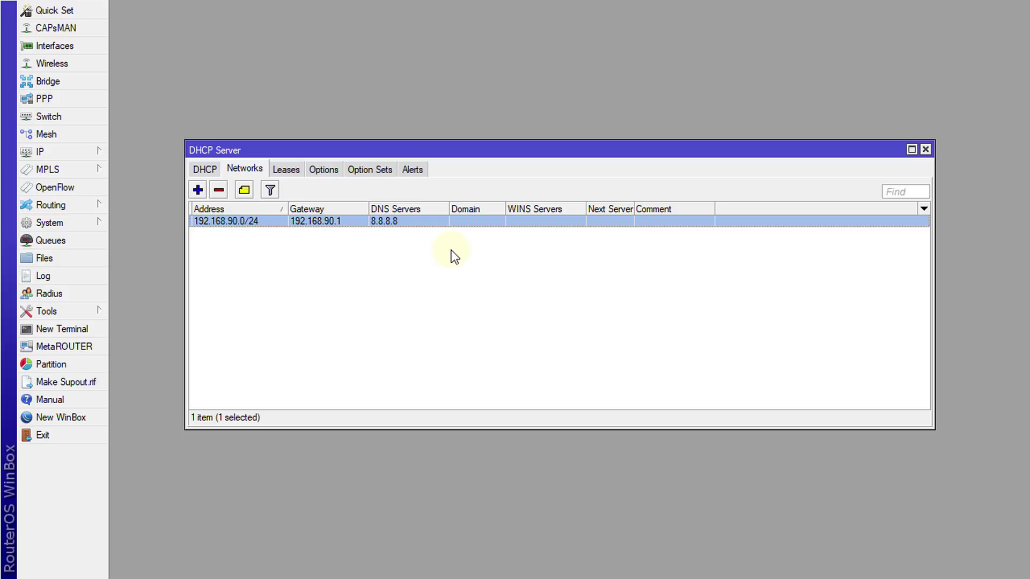
left_click(925, 150)
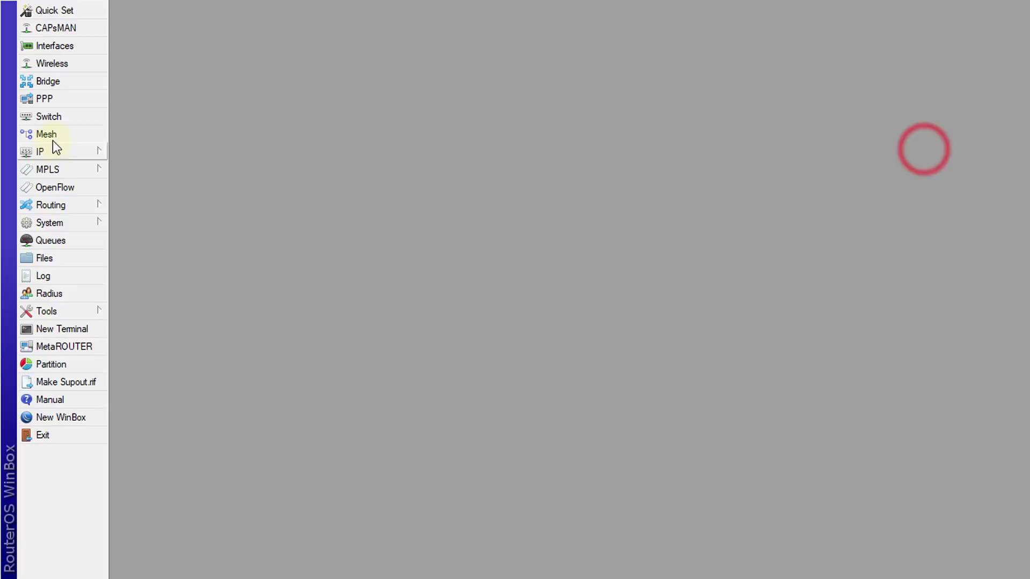
left_click(54, 154)
left_click(168, 294)
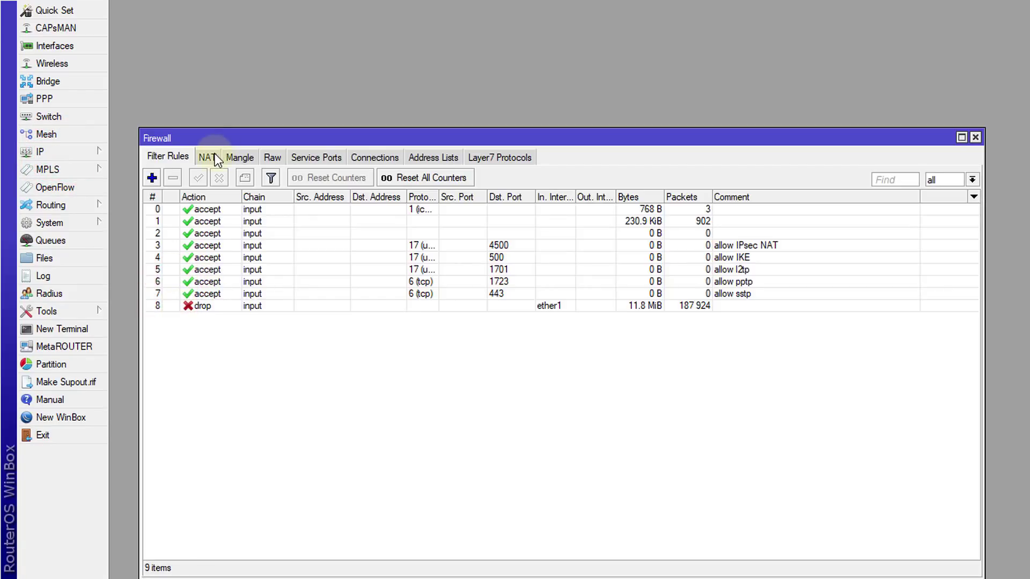
left_click(210, 156)
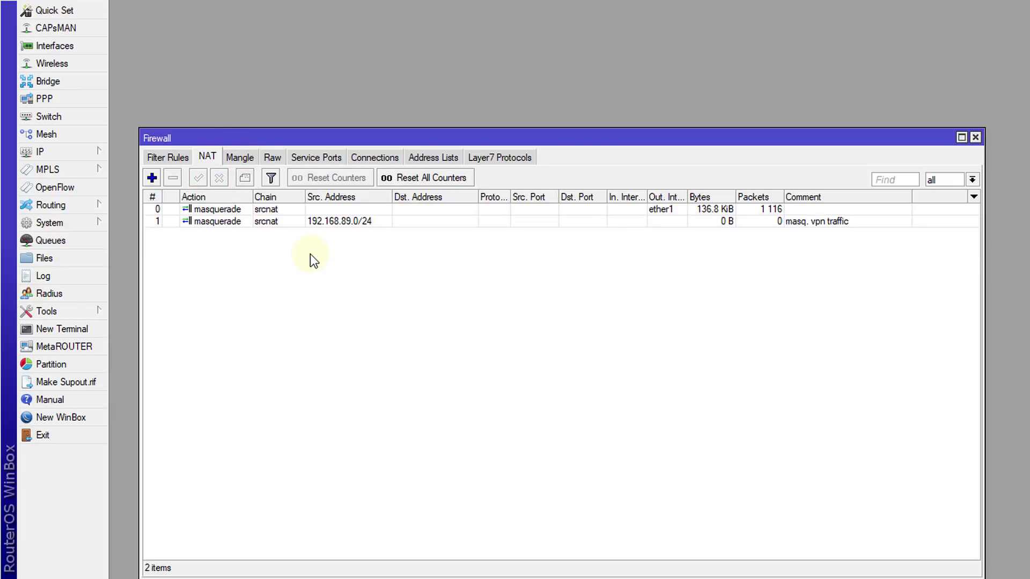
- Create a new NAT rule with chain dstnat
left_click(152, 178)
left_click(639, 51)
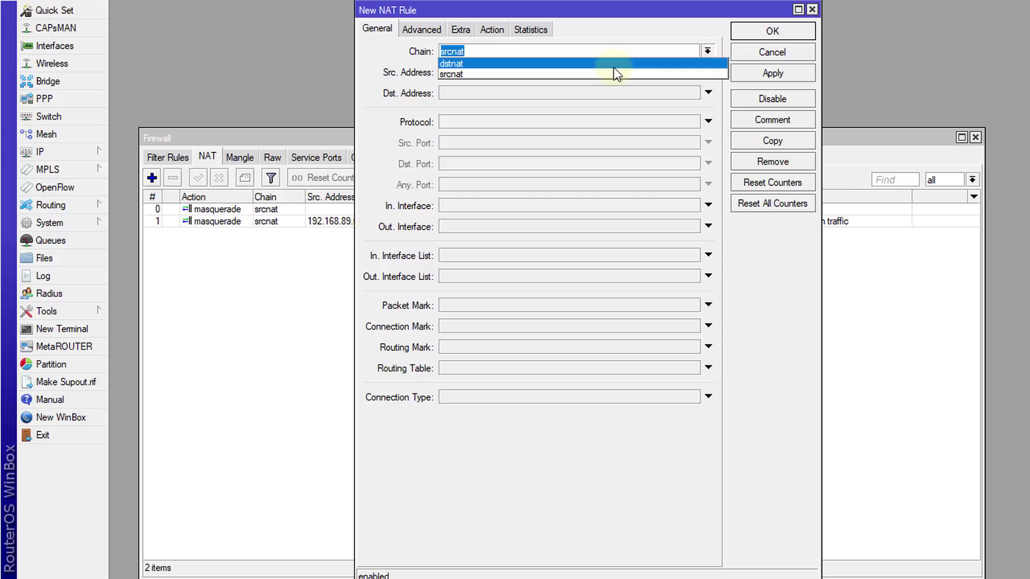
left_click(615, 70)
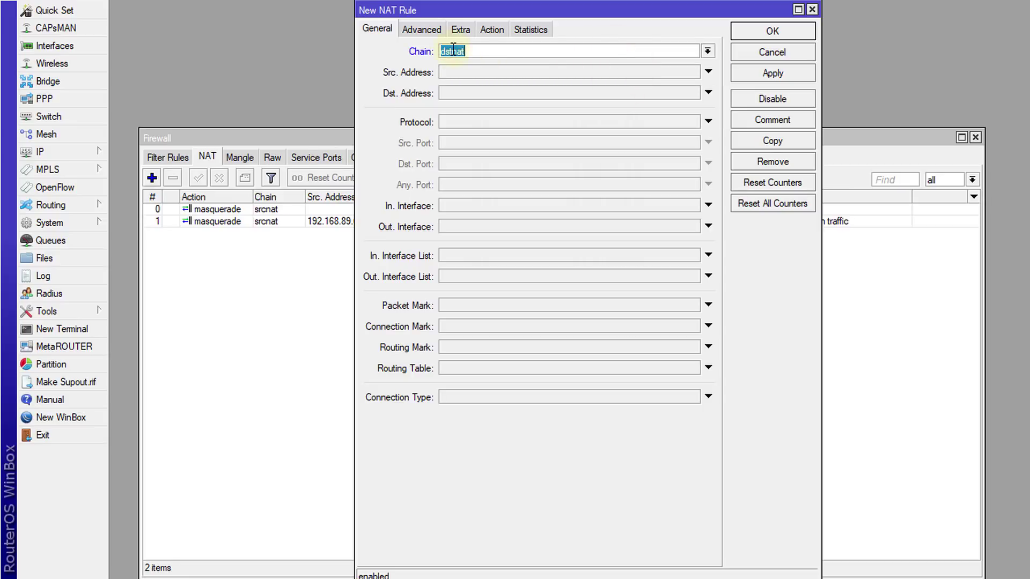
- Make the rule match protocol udp with destination port 53
left_click(472, 120)
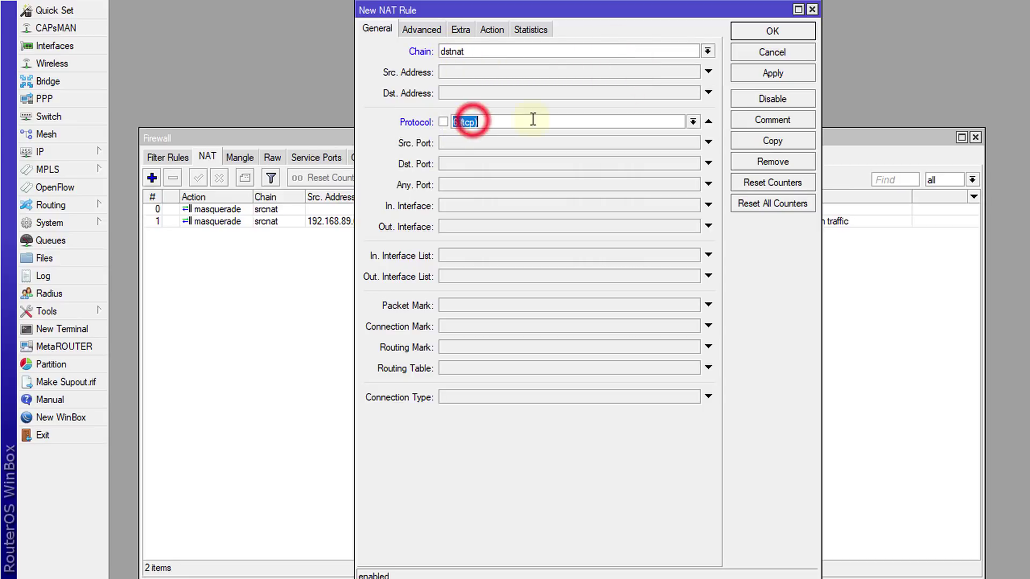
left_click(693, 121)
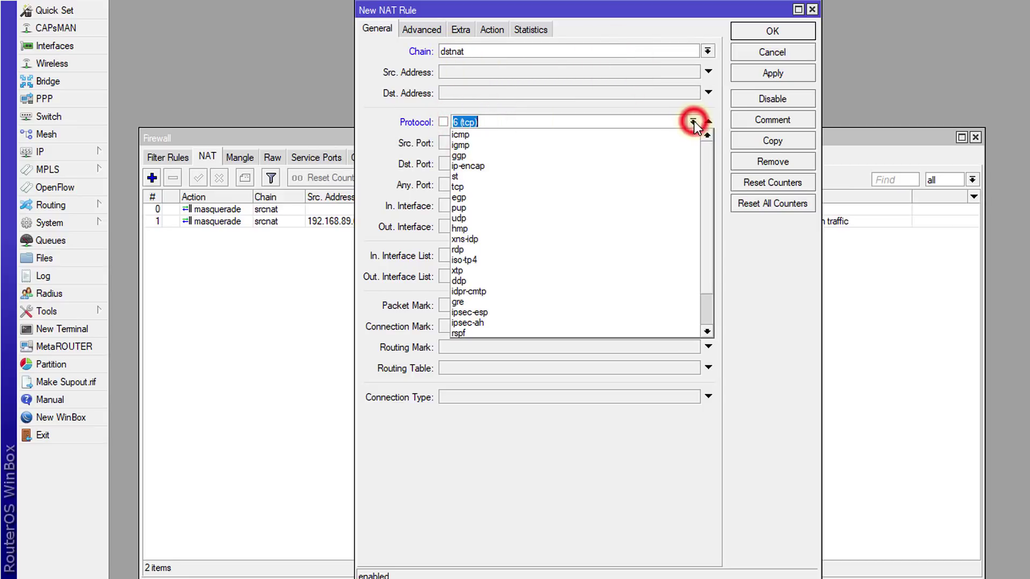
left_click(546, 217)
left_click(479, 161)
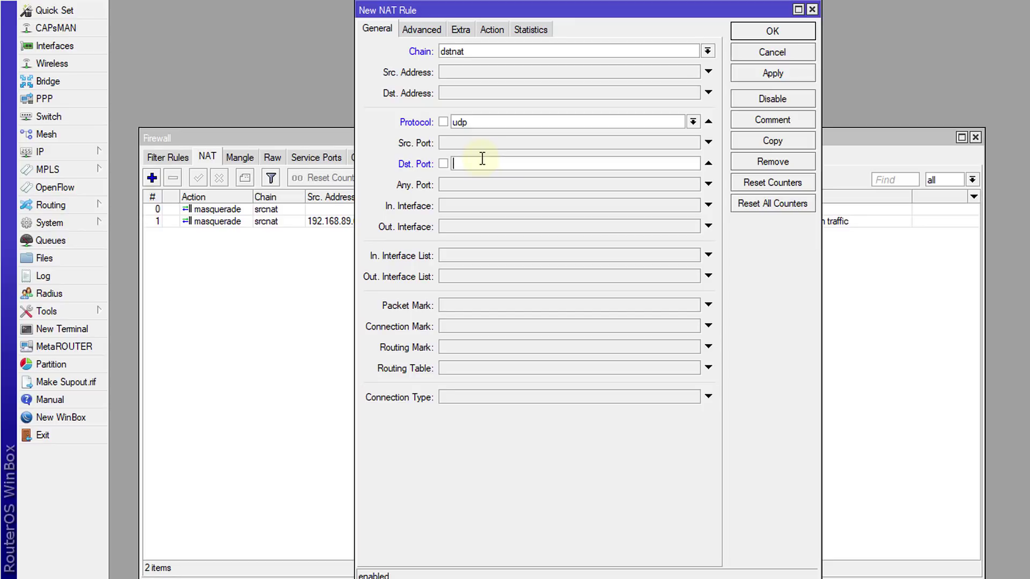
type("53")
- Set the rule's action to dst-nat with To Addresses 8.8.8.8 and To Ports 53
left_click(490, 28)
left_click(491, 52)
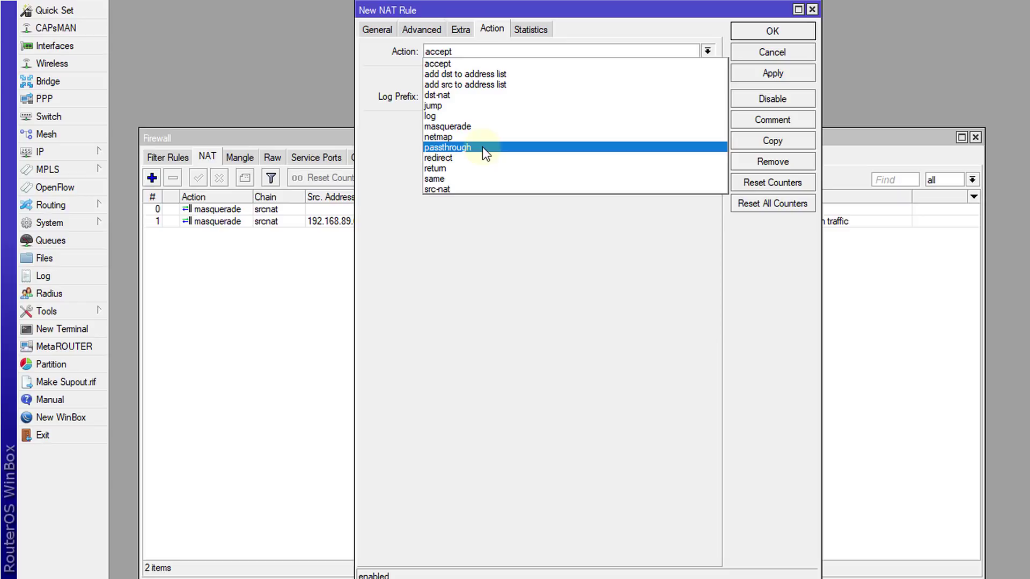
left_click(461, 95)
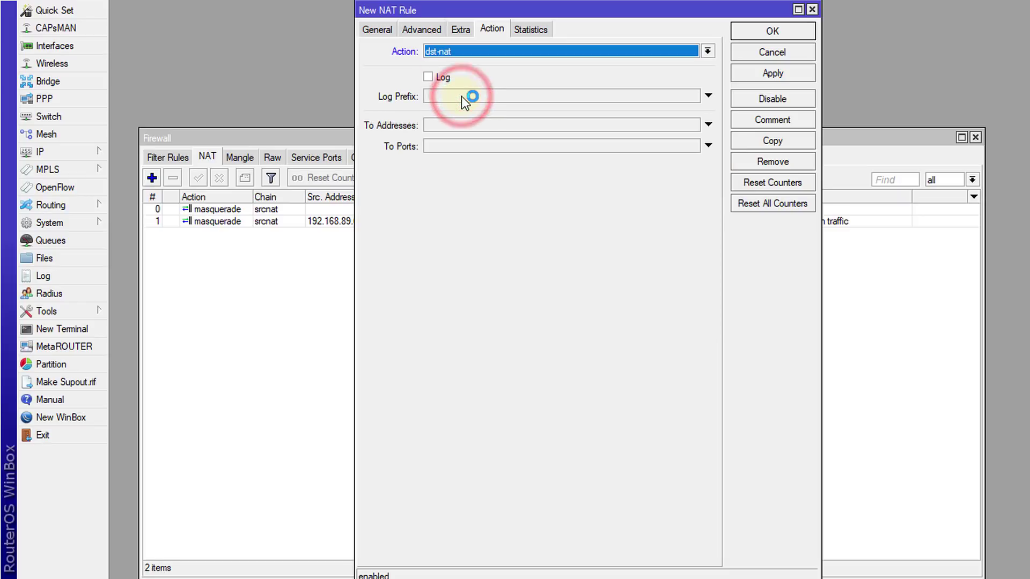
left_click(446, 126)
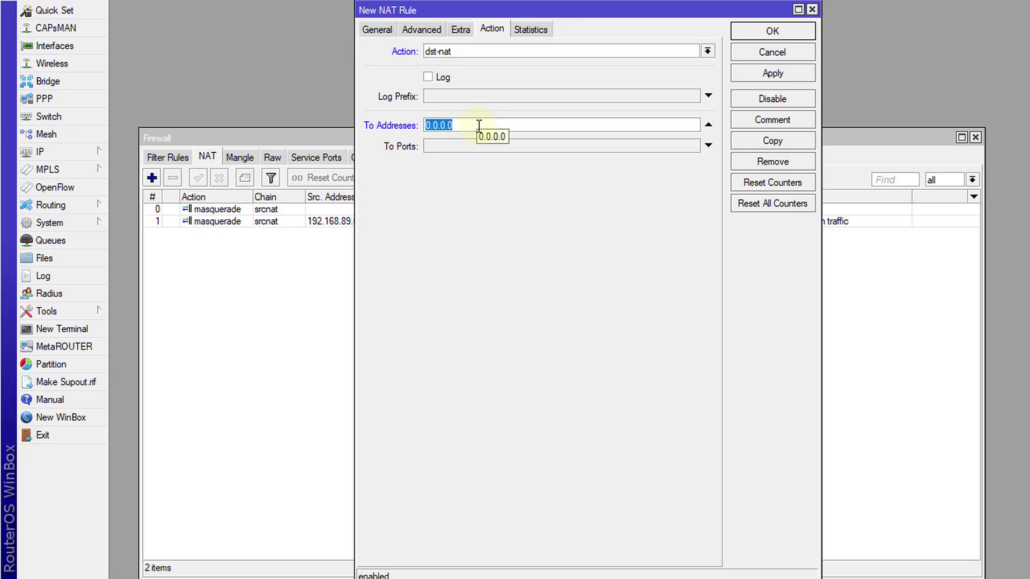
type("8.")
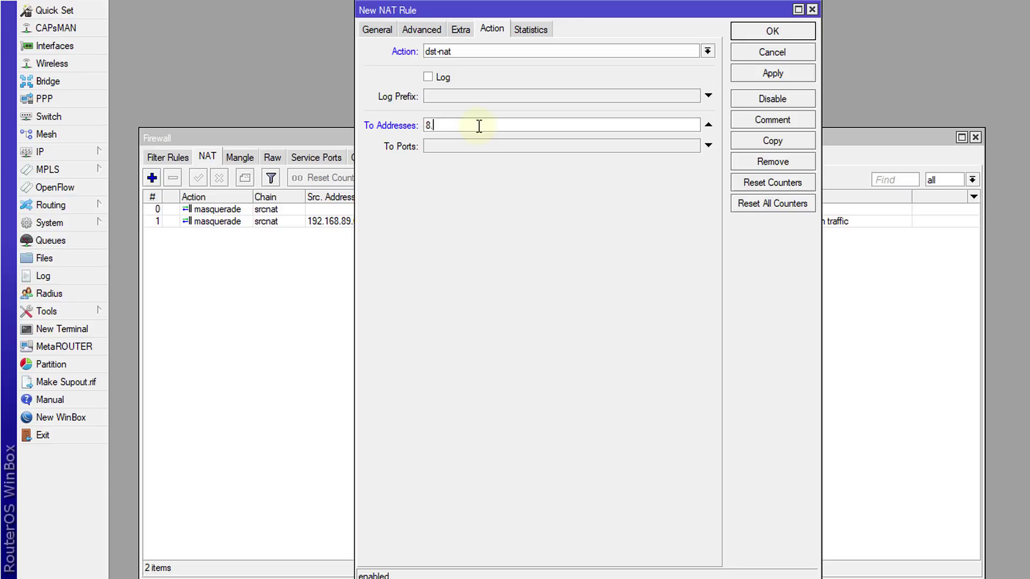
type("8.8.8")
left_click(458, 148)
type("5")
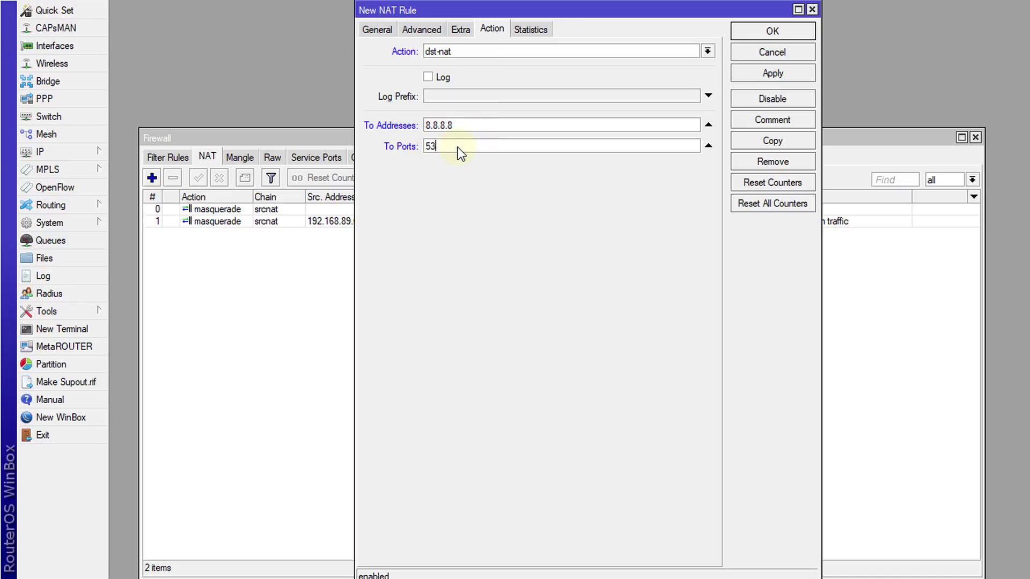
type("3")
- Comment the rule 'Google DNS' and save it to the NAT list
left_click(751, 122)
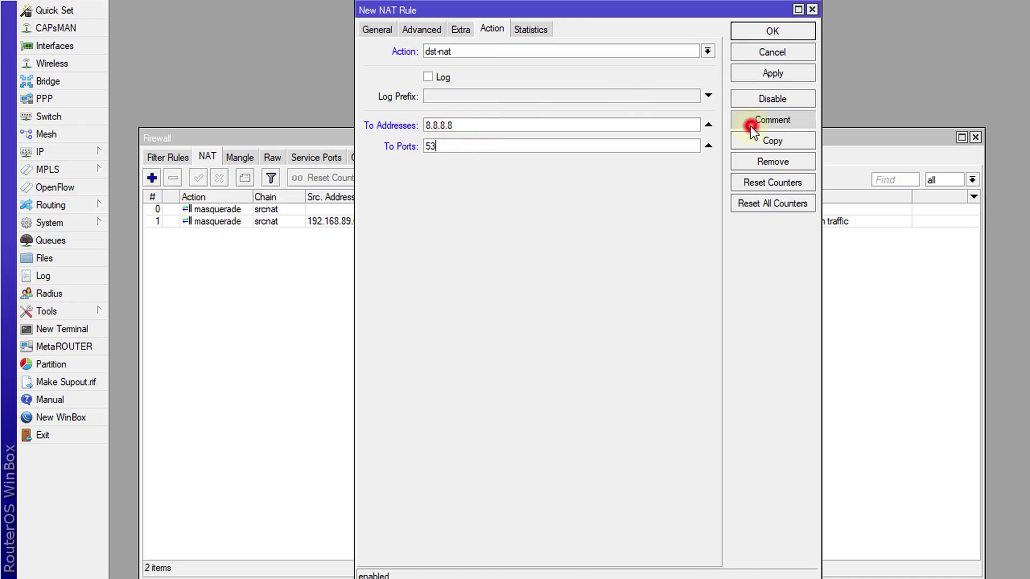
type("G")
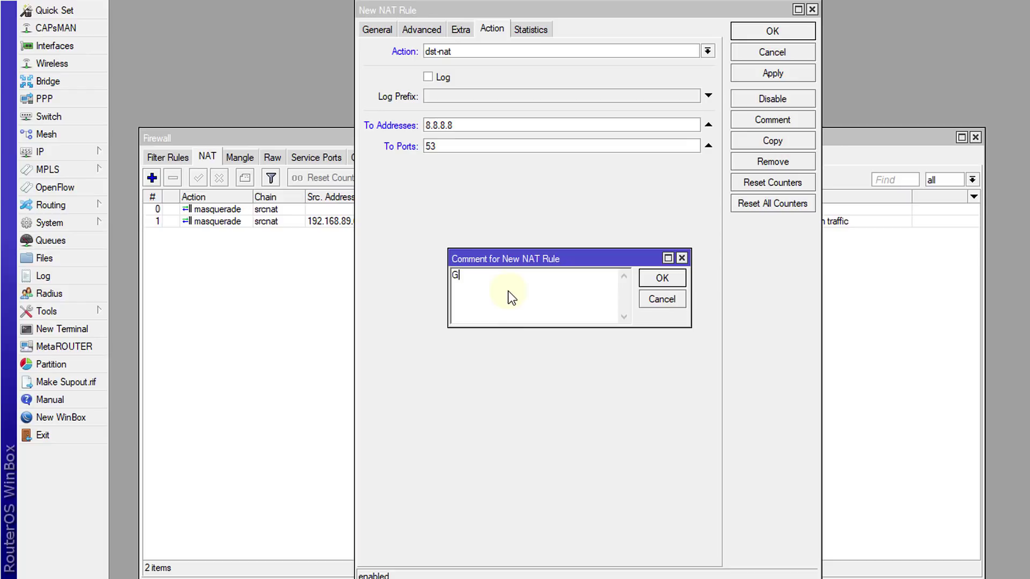
type("oogle DNS")
left_click(662, 278)
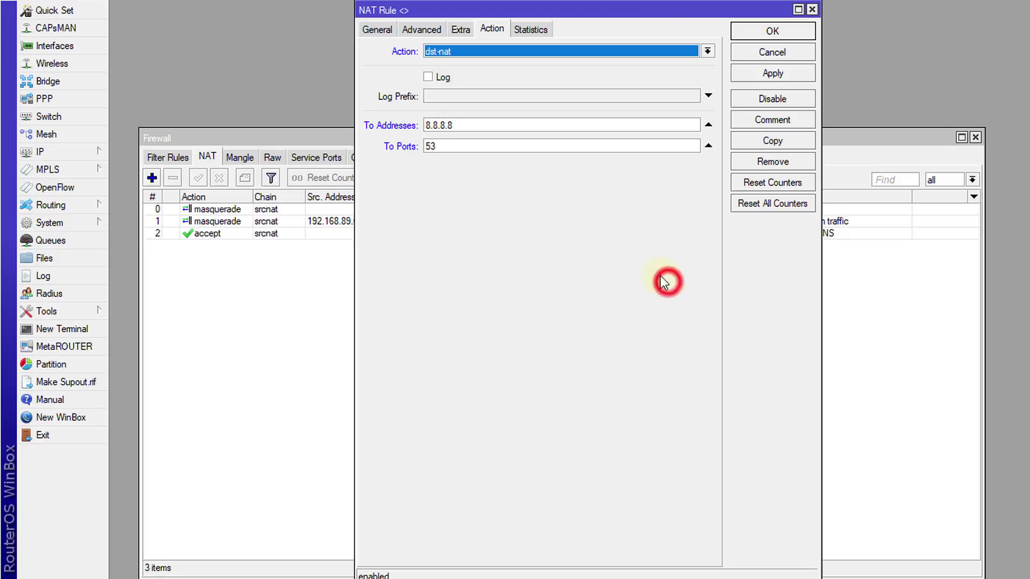
left_click(756, 31)
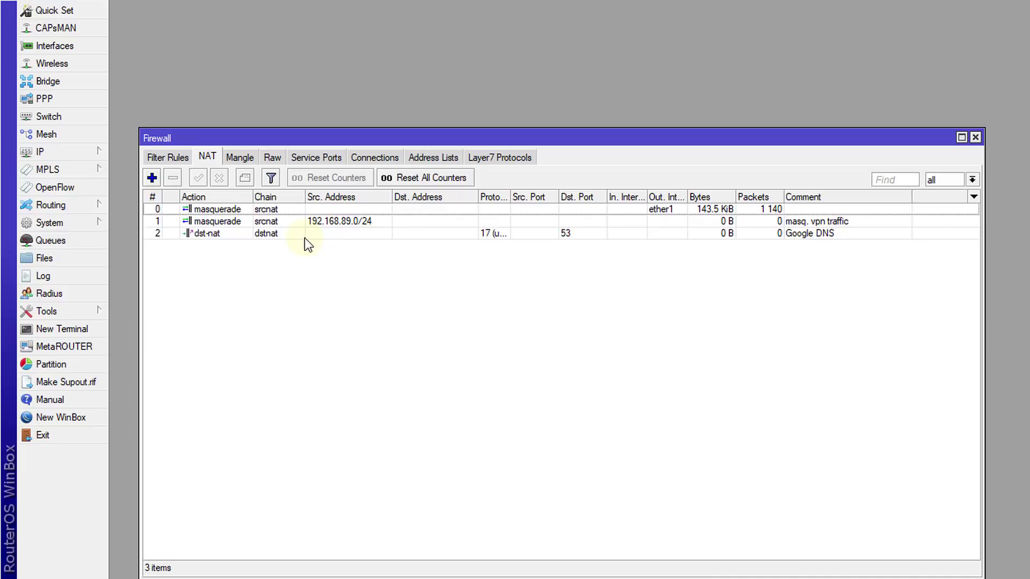
- Select the Google DNS rule, load download.com in a new Edge tab, then return to WinBox
left_click(284, 236)
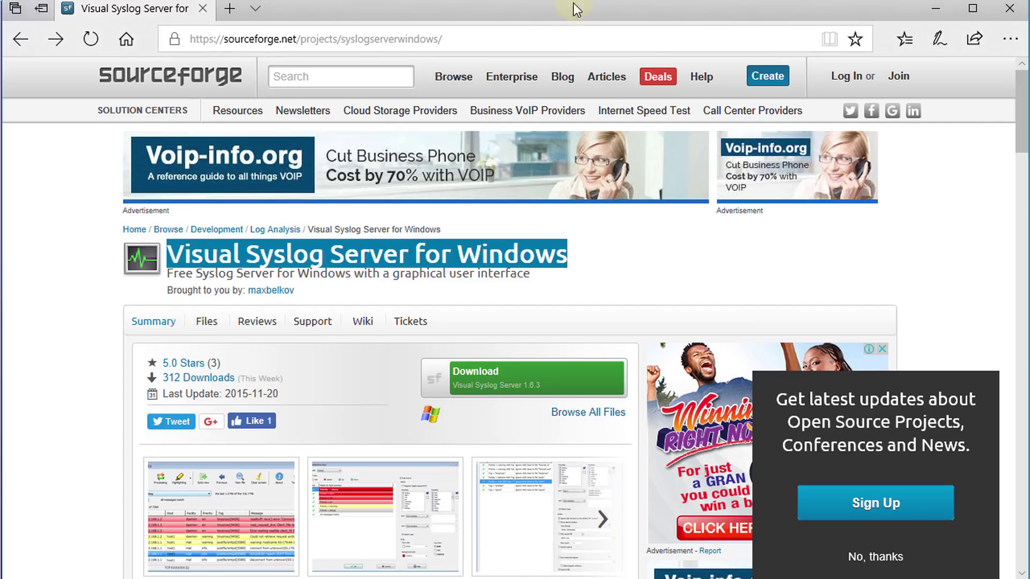
left_click(228, 11)
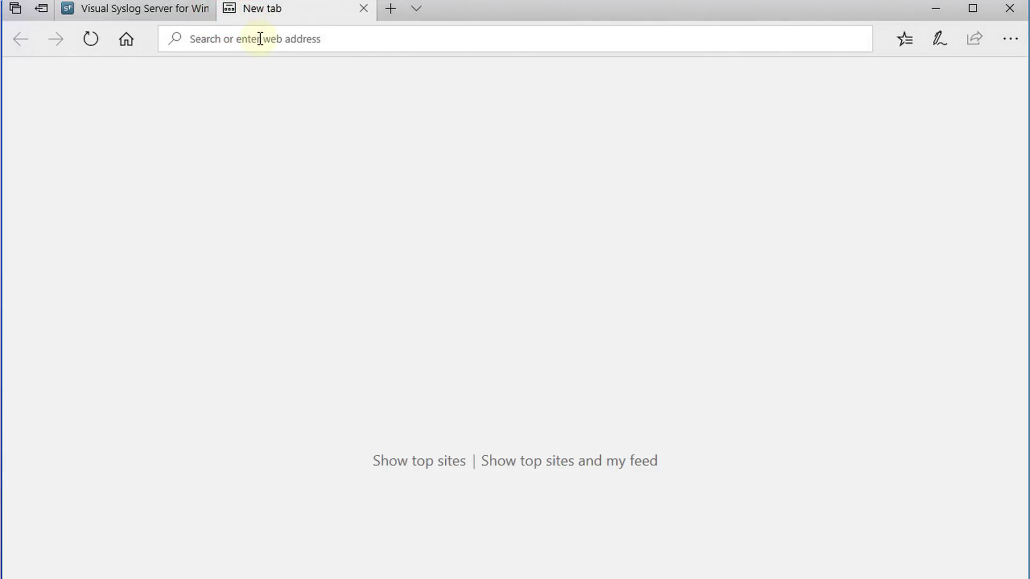
type("download")
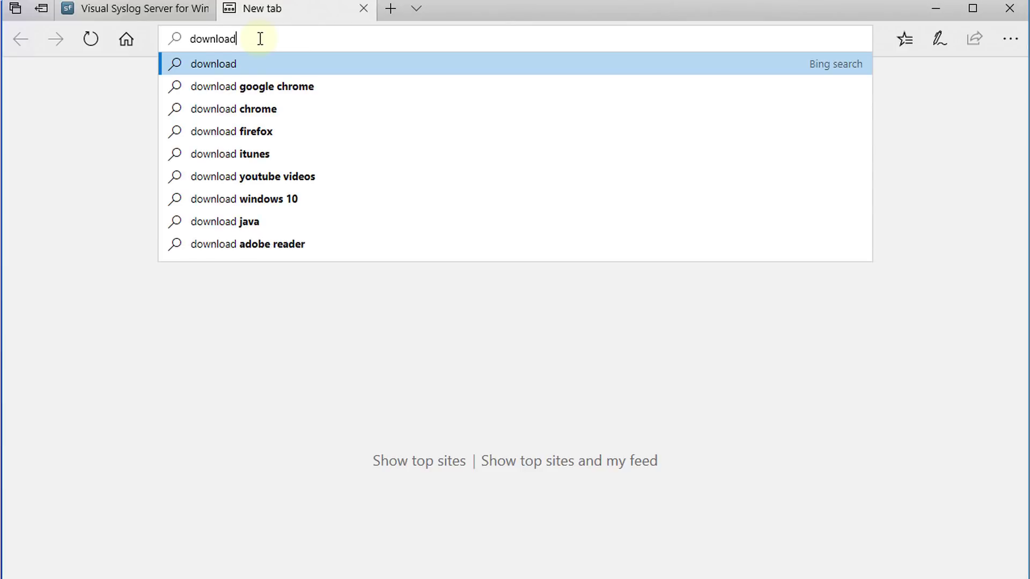
key("ctrl+Return")
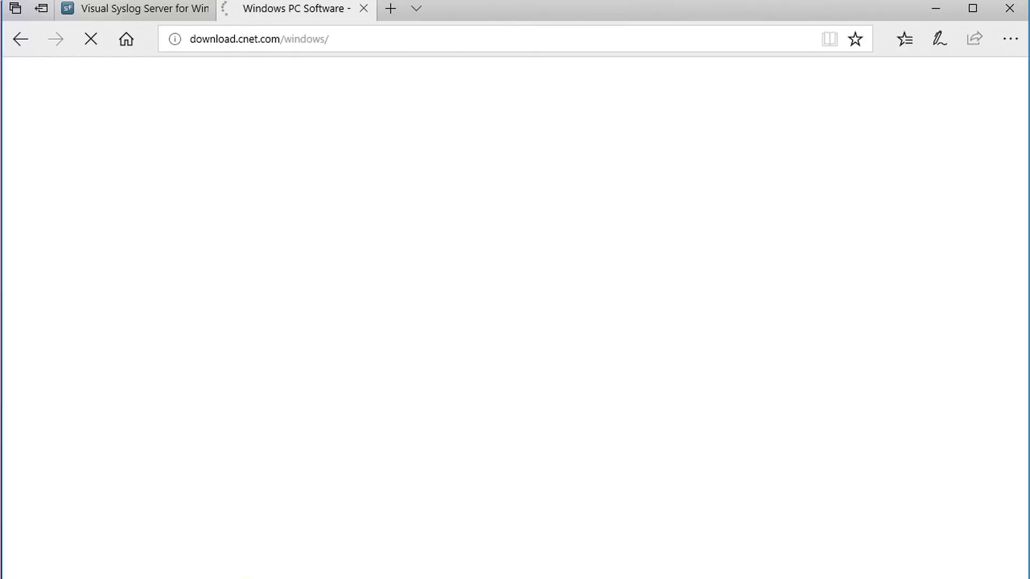
mouse_move(279, 577)
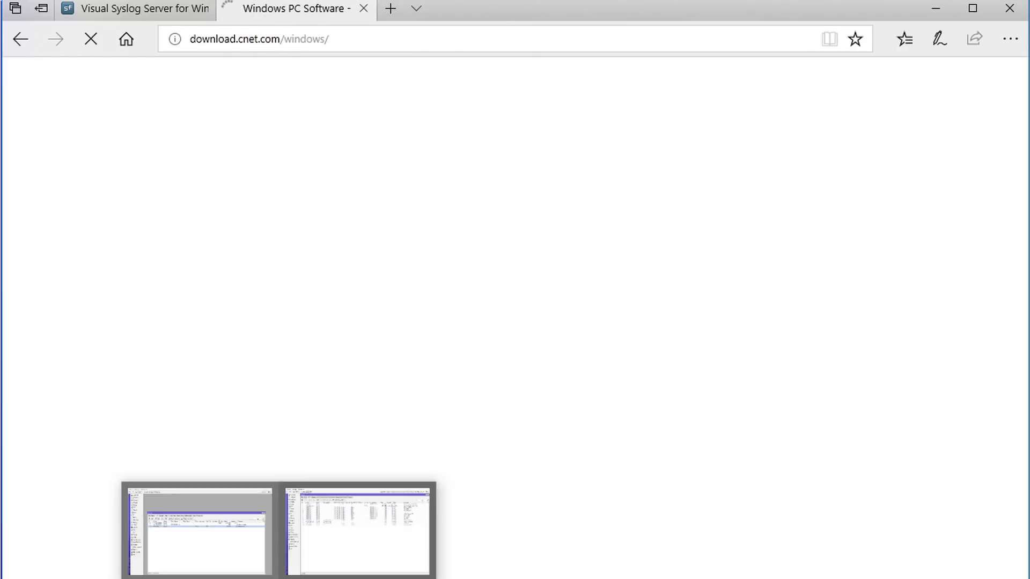
left_click(358, 531)
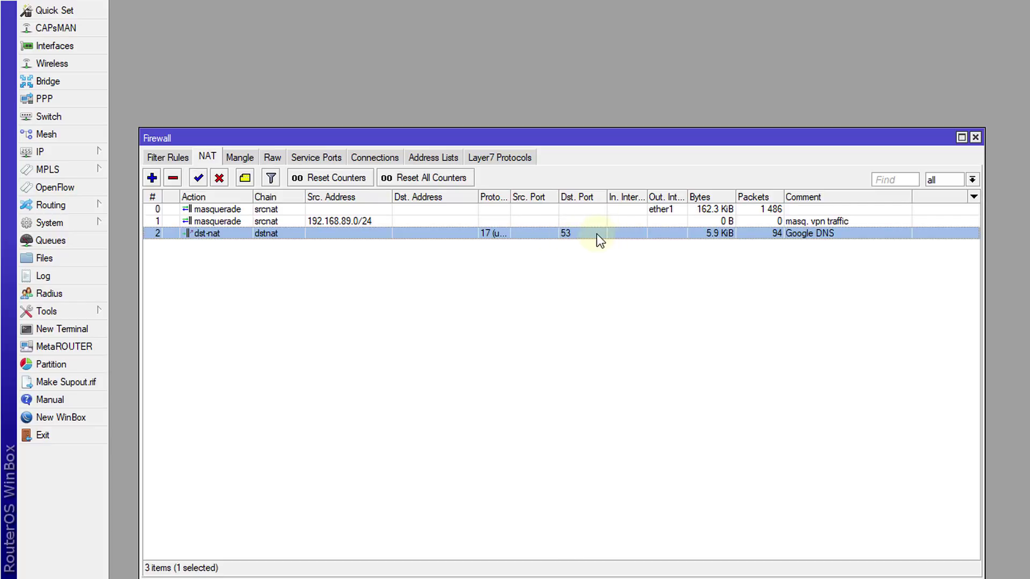
- Widen the Protocol column so the Google DNS rule shows 17 (udp) in full
left_click_drag(511, 197, 528, 198)
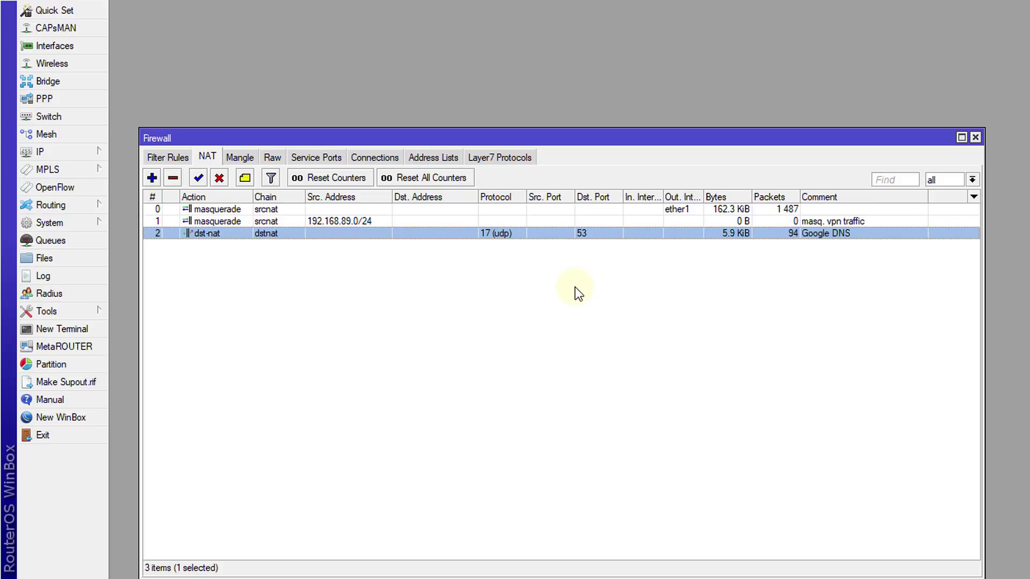